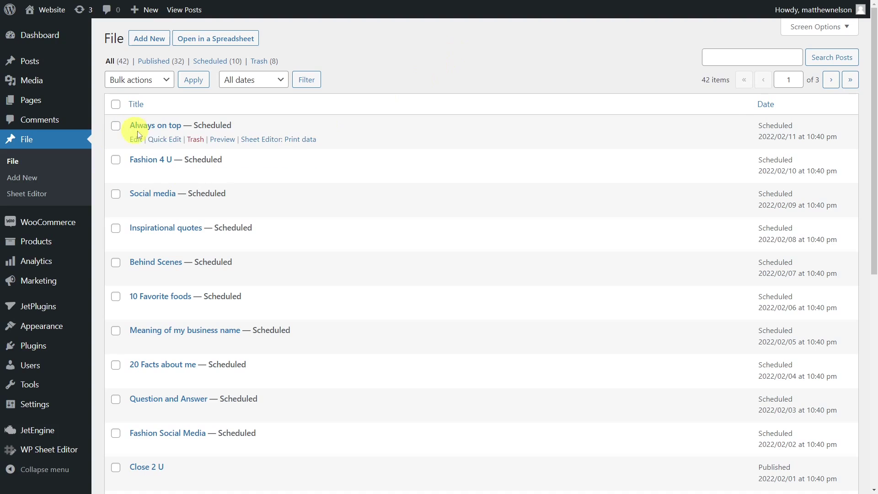
Give the Always on top post a green colour, an unticked checkbox and price 10,99, then save
left_click(156, 126)
scroll(249, 271, "down", 10)
left_click(297, 357)
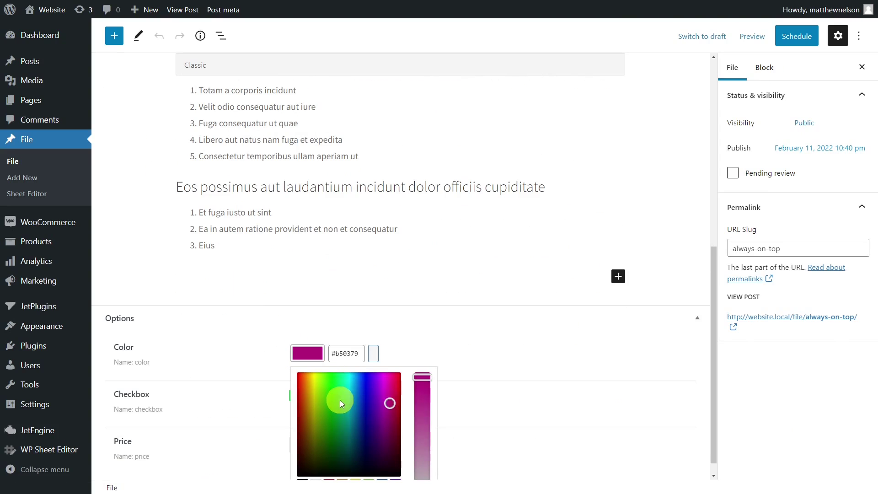
left_click(392, 398)
left_click(295, 396)
key("Tab")
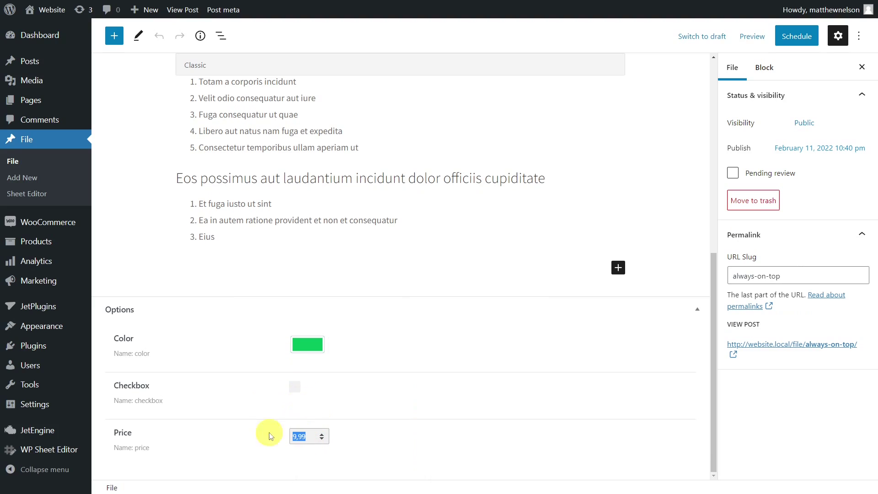
type("10,99")
left_click(802, 37)
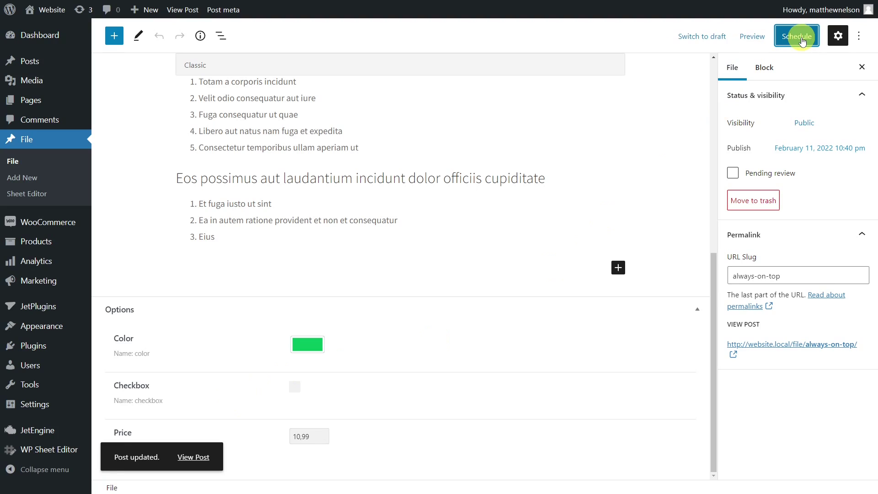
Go to WP Sheet Editor's Setup spreadsheet page from the admin sidebar
mouse_move(42, 450)
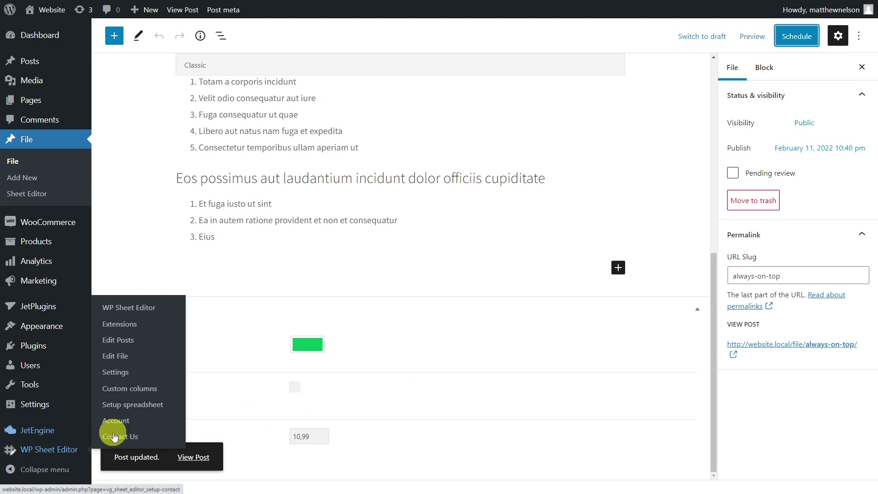
left_click(146, 405)
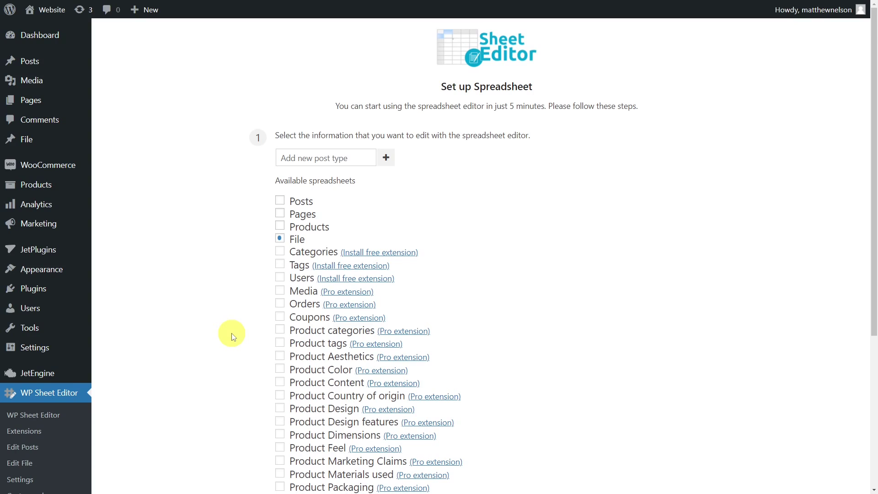
Choose File as the post type to manage in a spreadsheet and save the choice
scroll(232, 337, "down", 1)
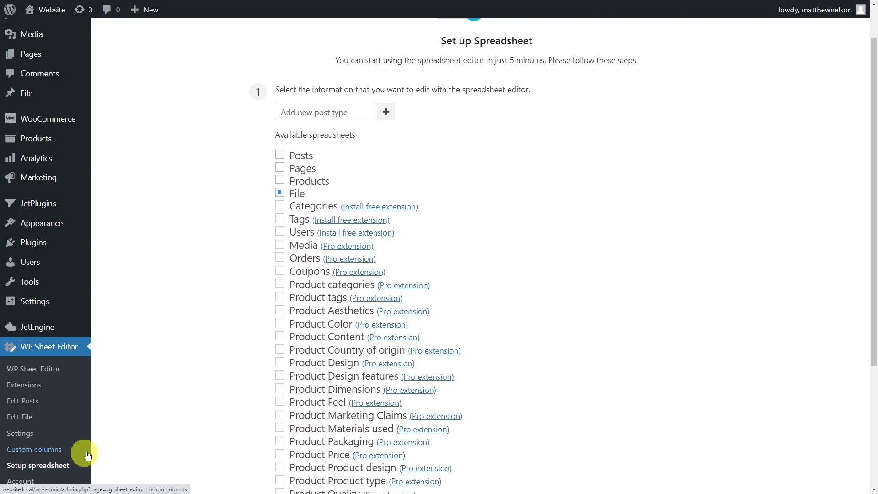
left_click(281, 193)
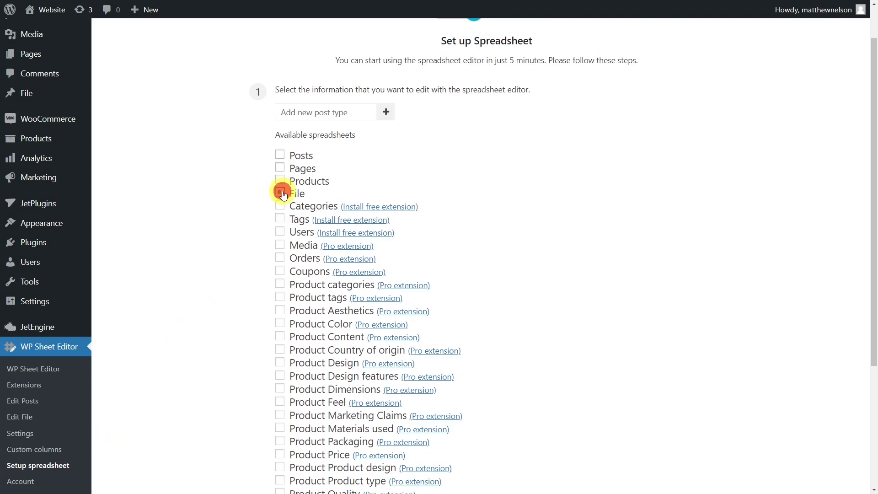
scroll(241, 286, "down", 4)
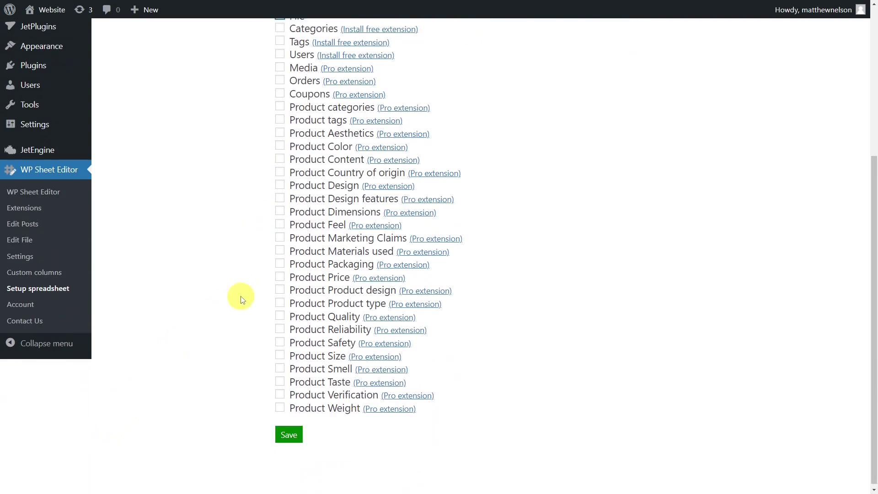
left_click(284, 435)
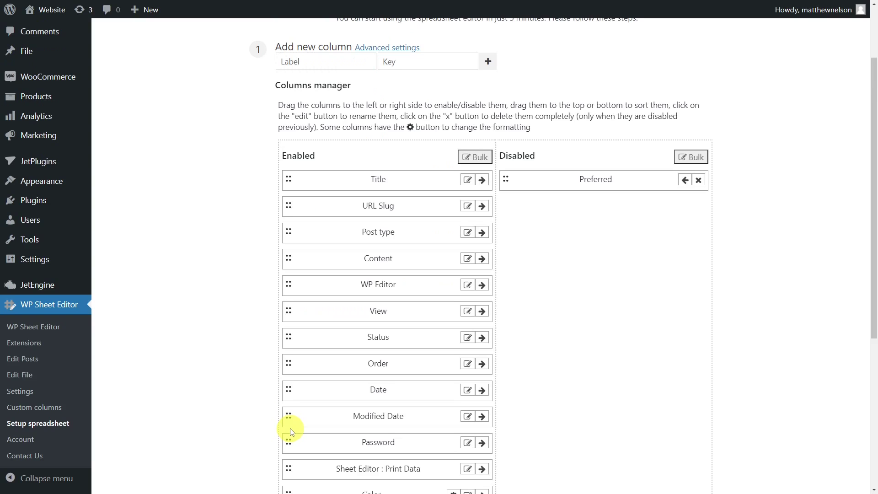
Move the Password column to Disabled and save the columns to open the File sheet
left_click_drag(388, 442, 580, 208)
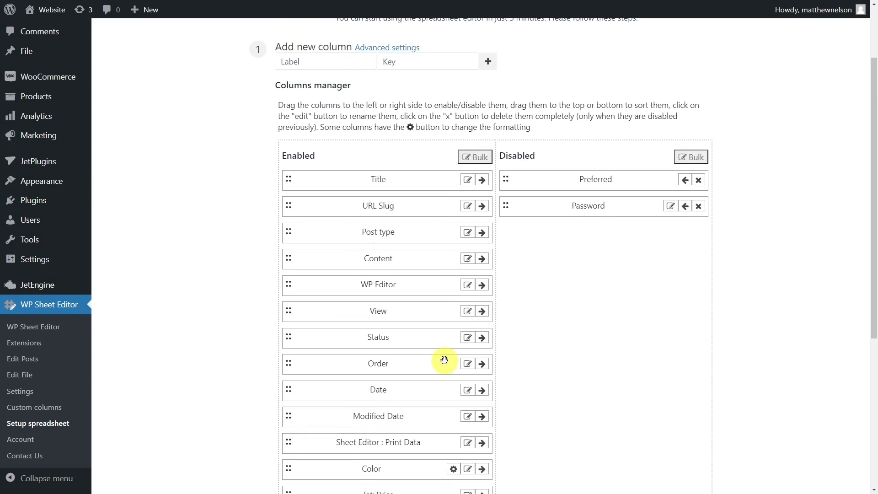
scroll(439, 364, "down", 5)
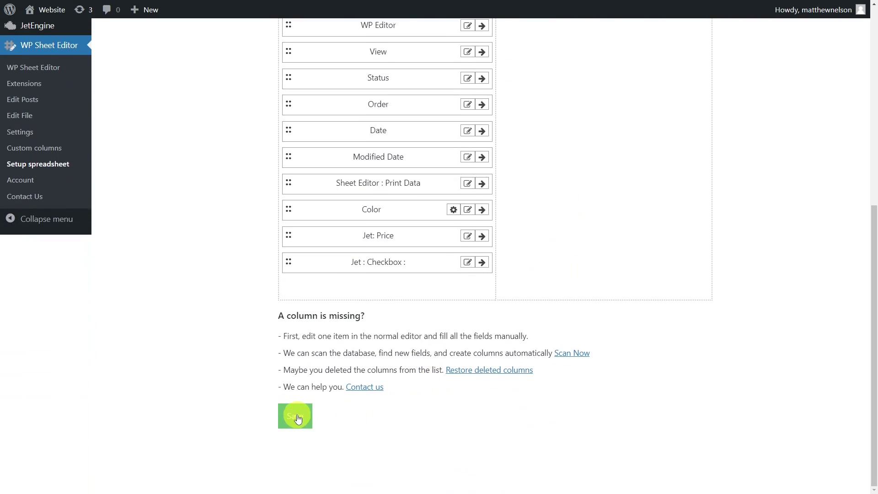
left_click(296, 417)
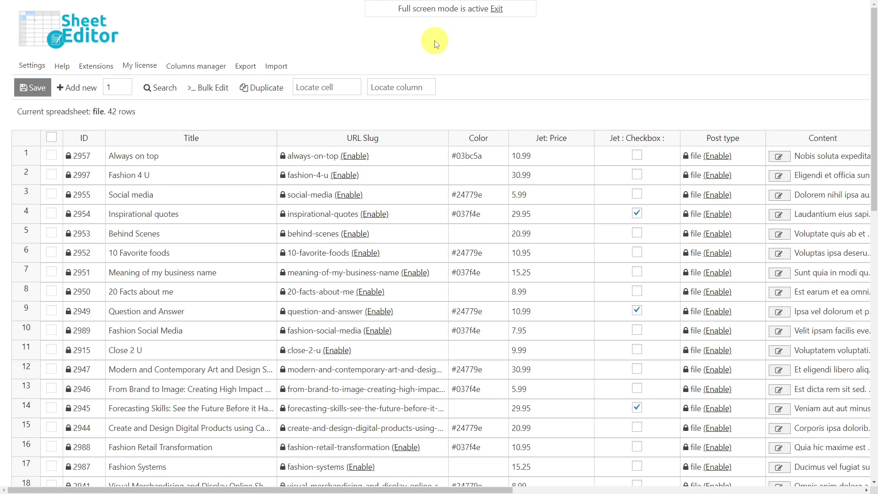
Fill-drag #03bc5a into row 2's empty colour and #037f4e into row 5's
left_click(492, 154)
left_click_drag(508, 165, 506, 177)
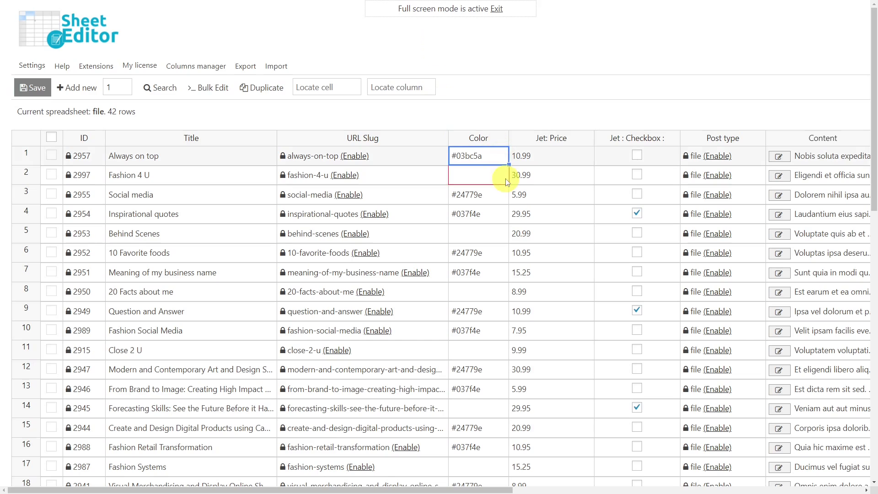
left_click(506, 222)
left_click_drag(508, 222, 507, 240)
Change row 3's price from 5.99 to 10.99 and row 6's from 10.95 to 25.95
left_click(569, 196)
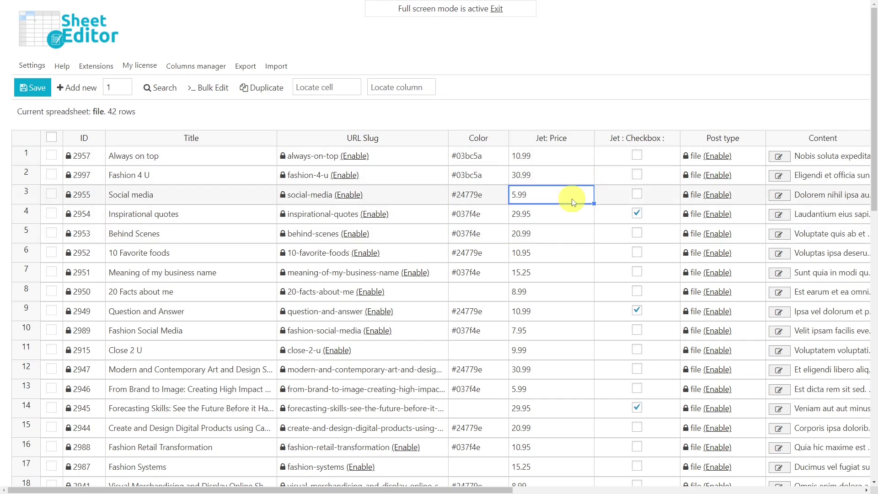
double_click(515, 194)
type("10")
left_click(515, 250)
double_click(515, 250)
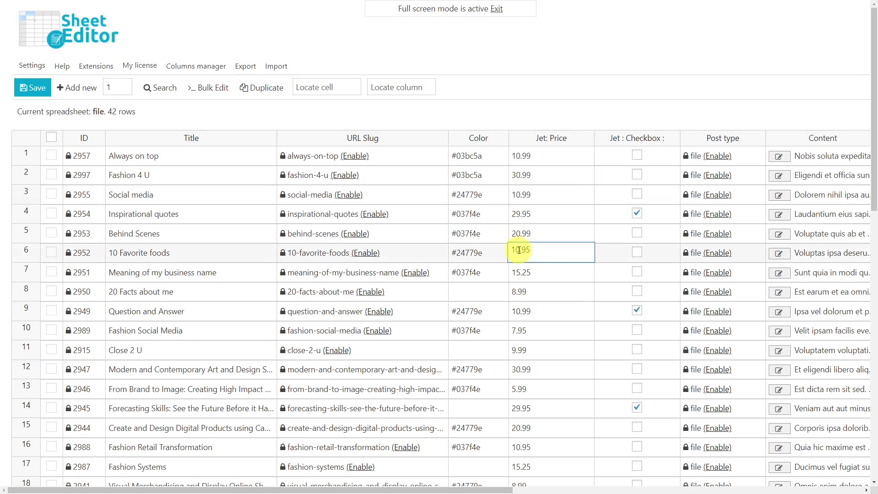
type("25")
Tick Jet checkboxes for Always on top, Meaning of my business name and Close 2 U, untick Inspirational quotes, and save
left_click(637, 155)
left_click(637, 213)
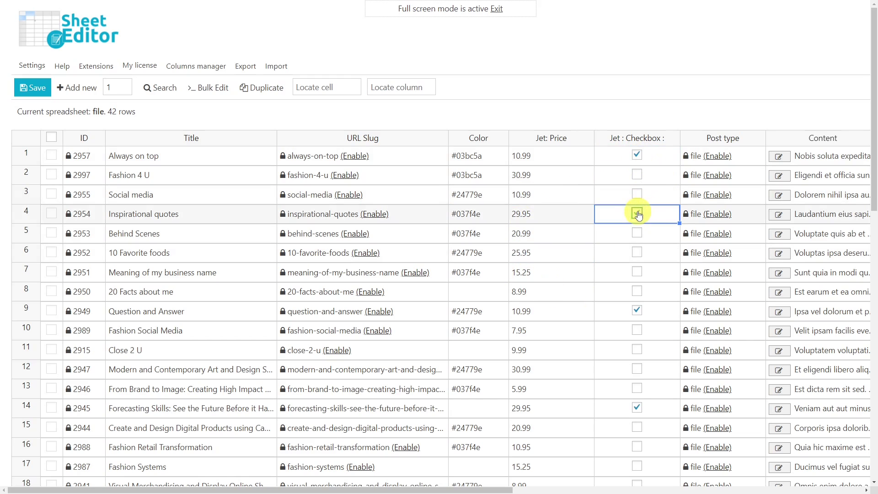
left_click(637, 272)
left_click(637, 349)
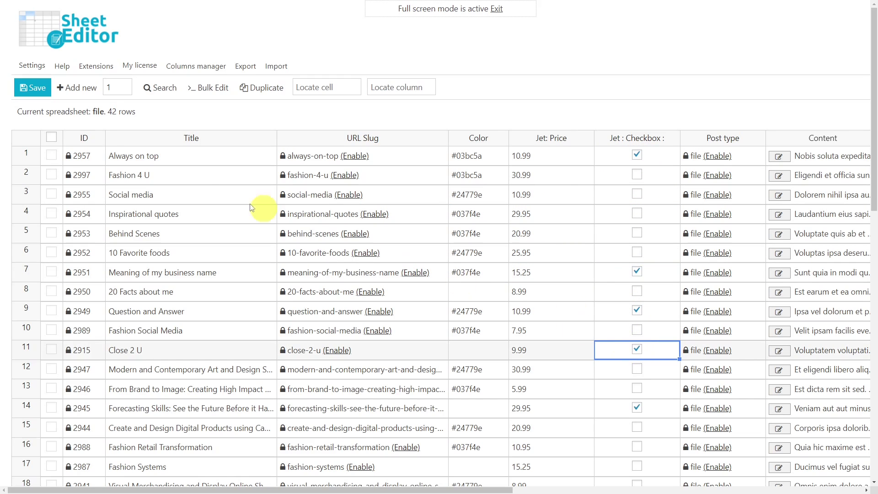
left_click(43, 87)
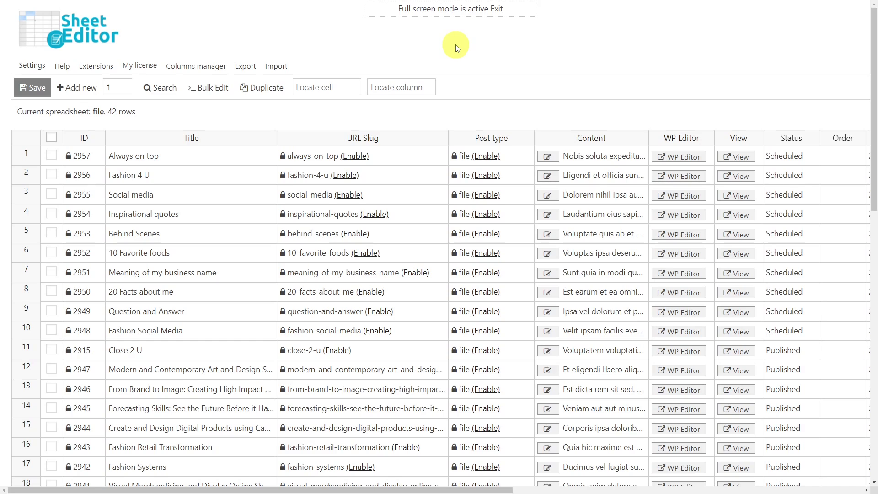
Search the File sheet for posts containing the keyword 'fashion'
left_click(168, 89)
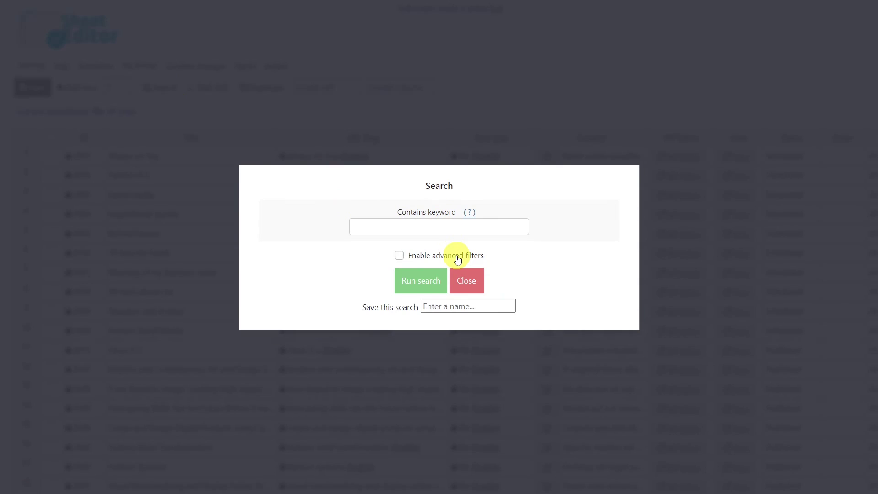
left_click(443, 229)
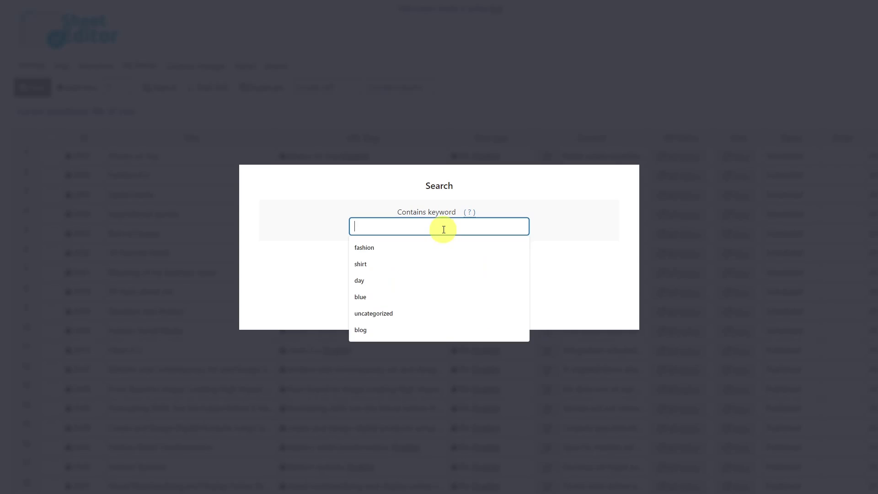
left_click(408, 250)
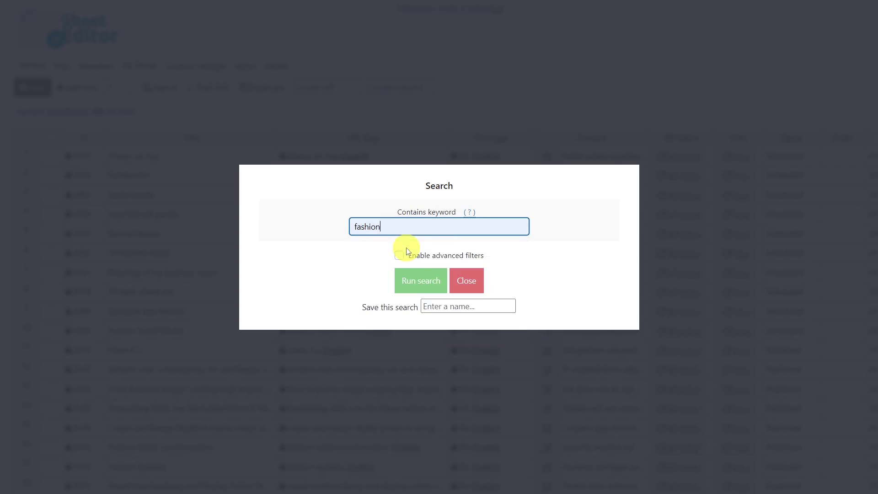
left_click(426, 282)
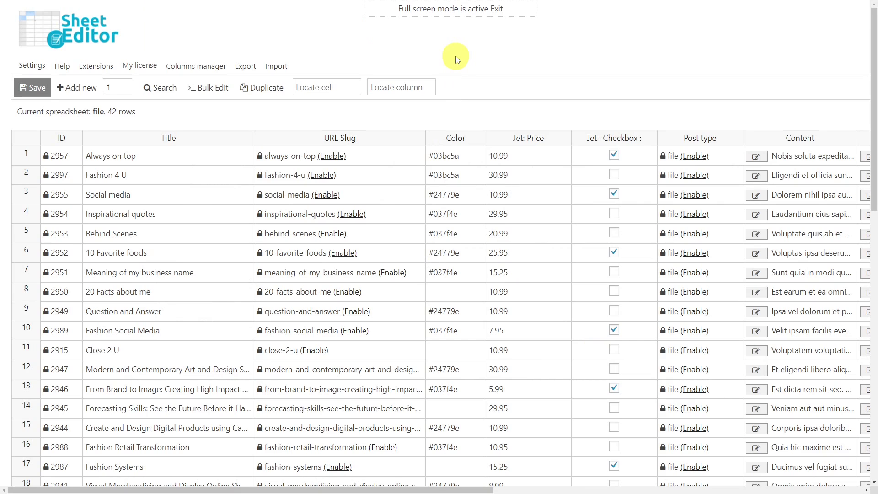
Run an advanced search for rows where Jet: Price = 10.99
left_click(164, 87)
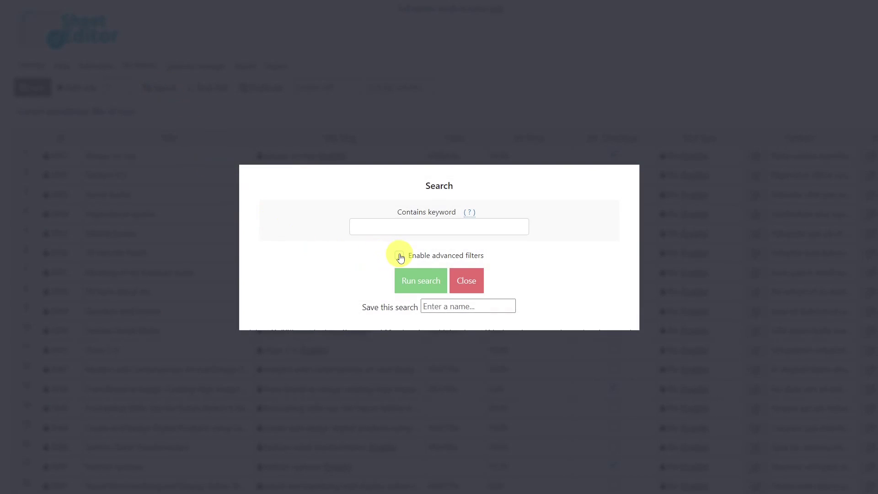
left_click(401, 257)
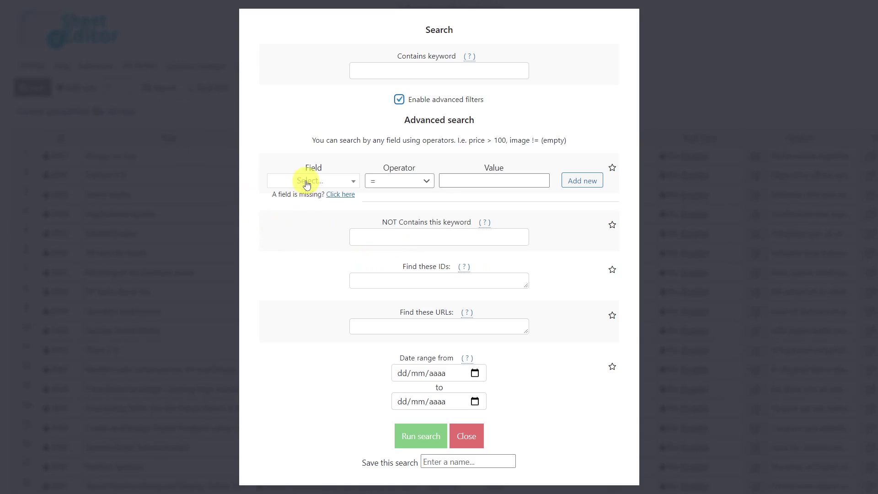
left_click(306, 182)
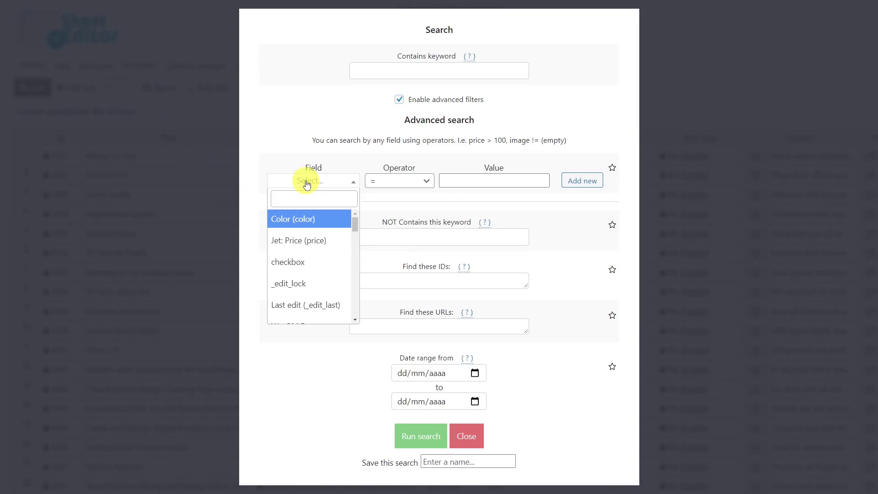
left_click(309, 241)
left_click(467, 183)
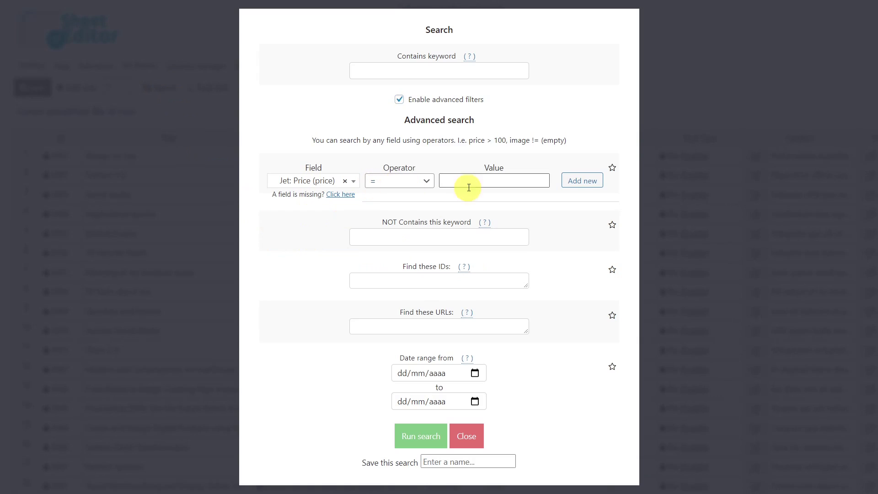
type("10.99")
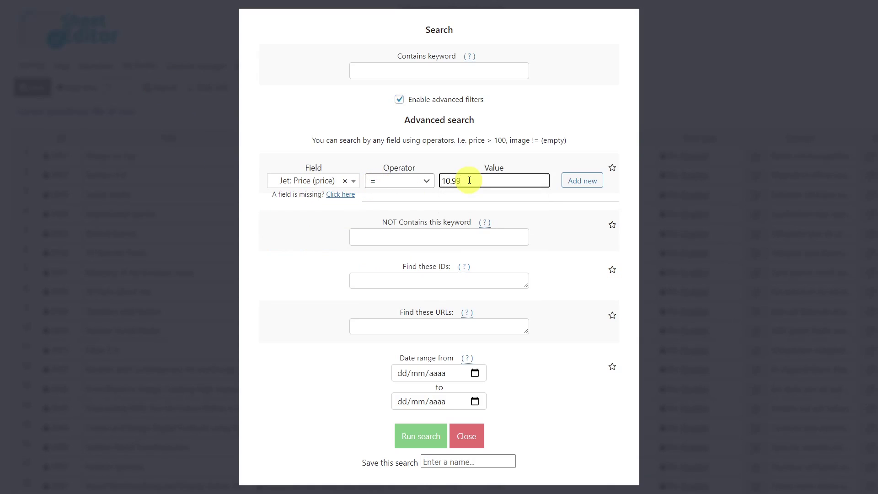
left_click(427, 434)
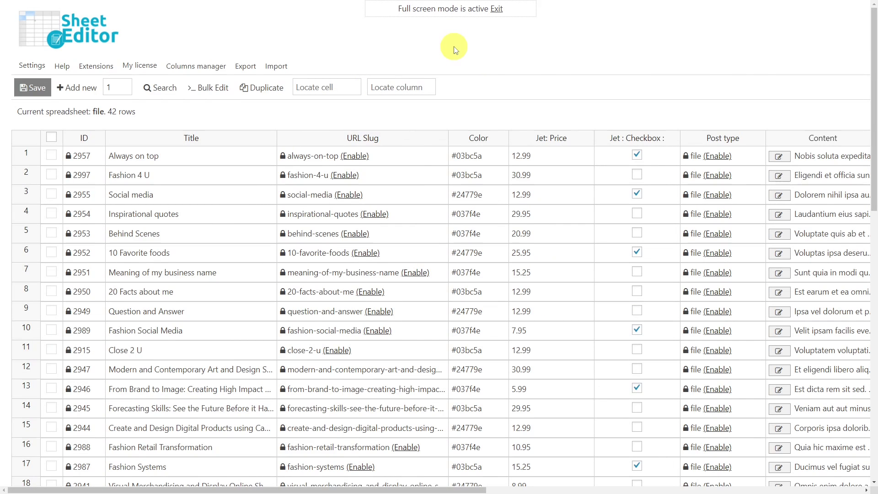
Run an advanced search for rows where Color = #03bc5a
left_click(160, 86)
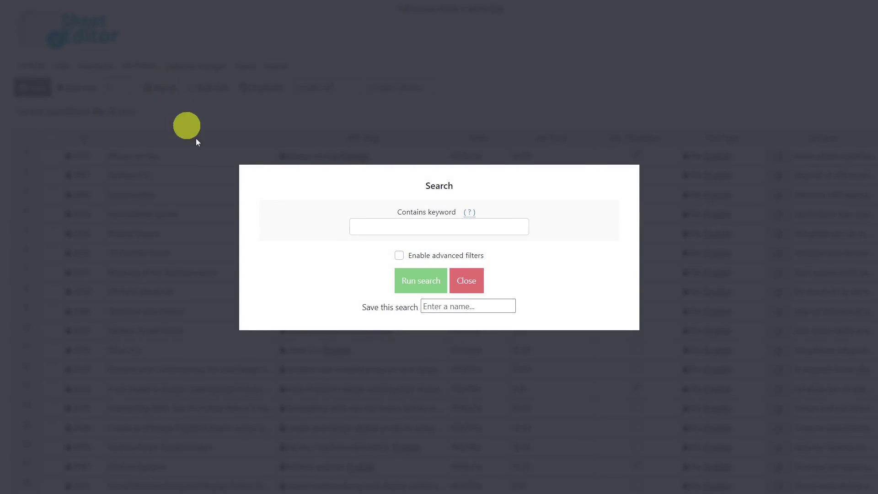
left_click(399, 256)
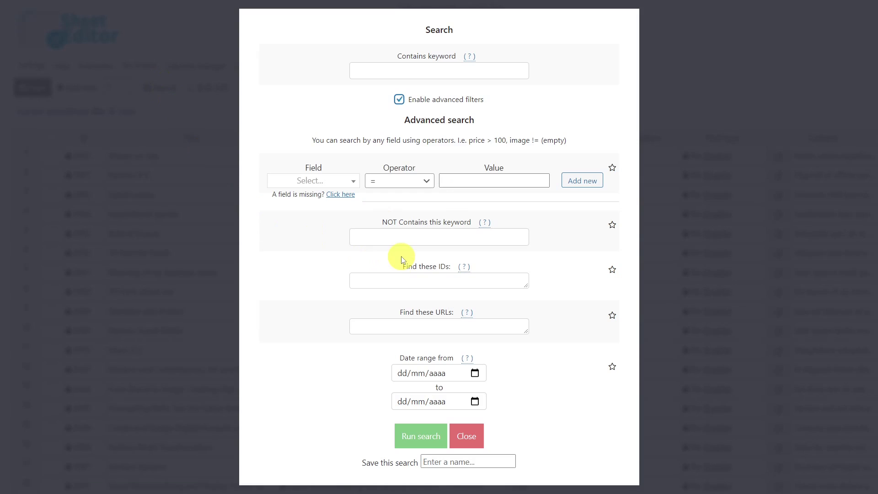
left_click(298, 183)
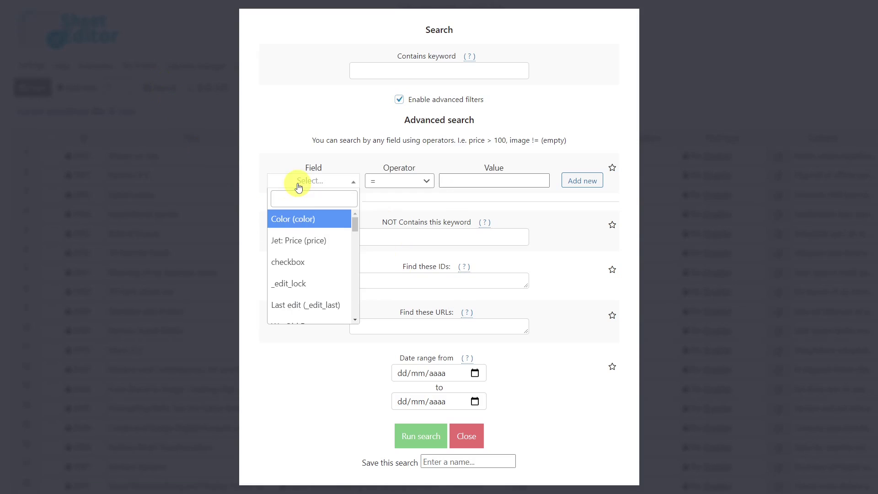
left_click(303, 221)
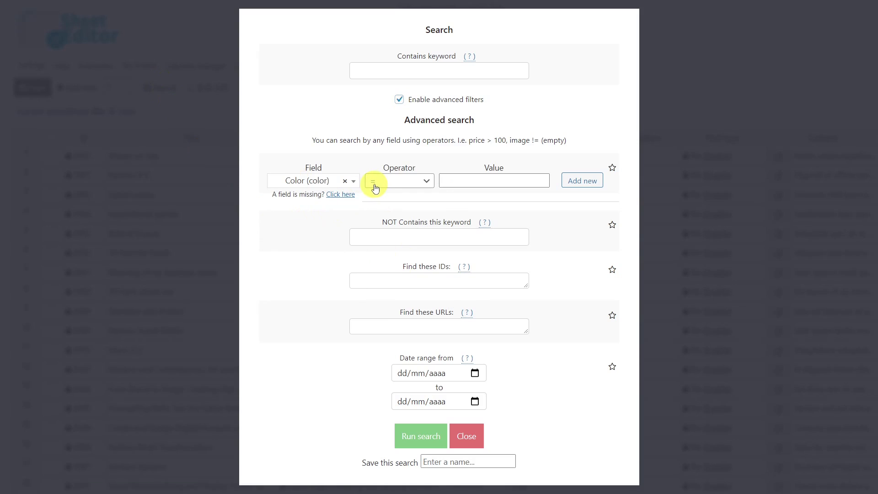
left_click(447, 180)
left_click(456, 181)
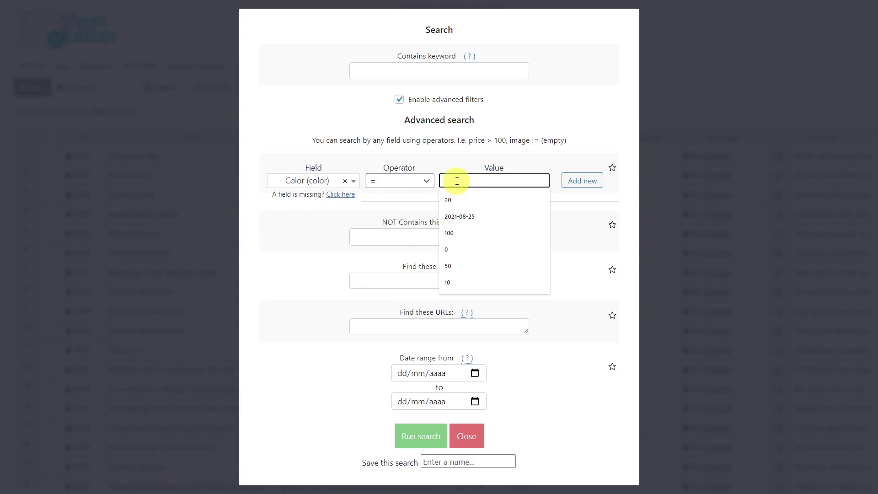
type("#03bc5a")
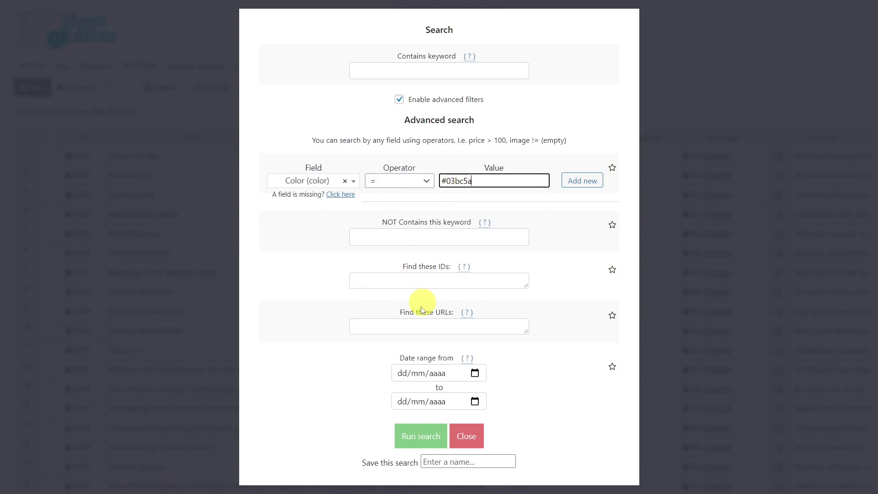
left_click(419, 435)
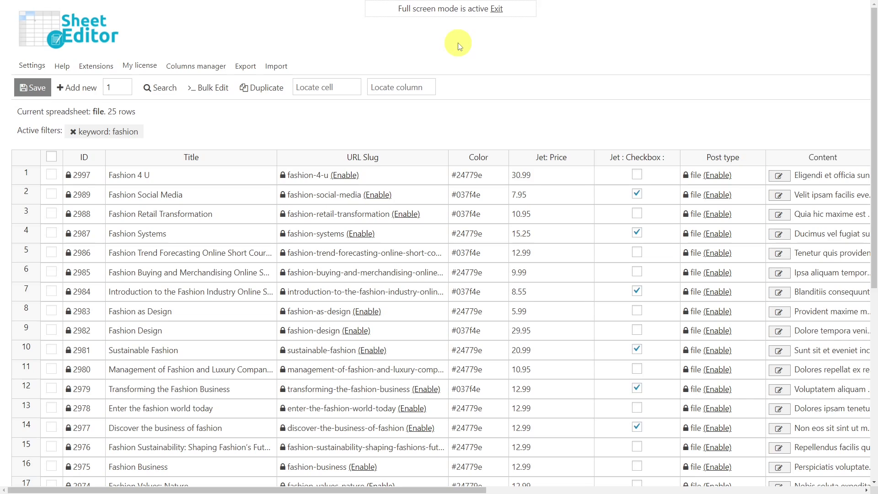
Bulk-edit all current search rows to set Jet : Checkbox to checked, then close the results
left_click(208, 87)
left_click(499, 132)
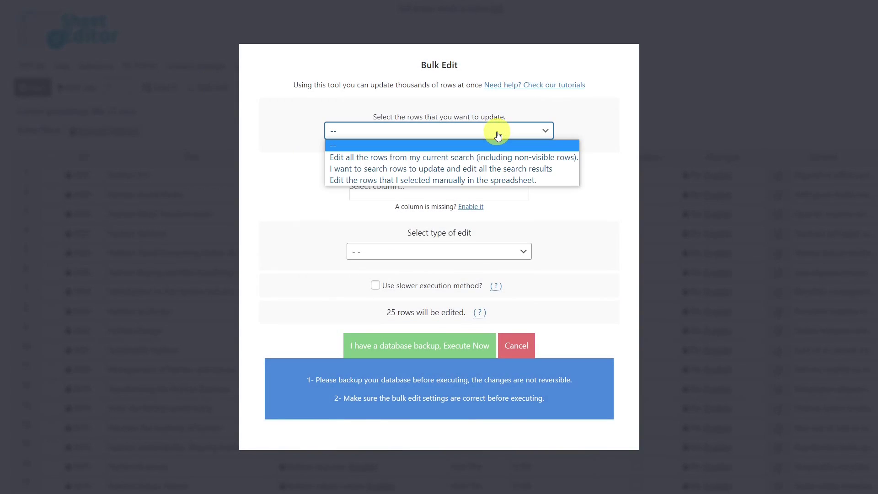
left_click(448, 159)
left_click(432, 188)
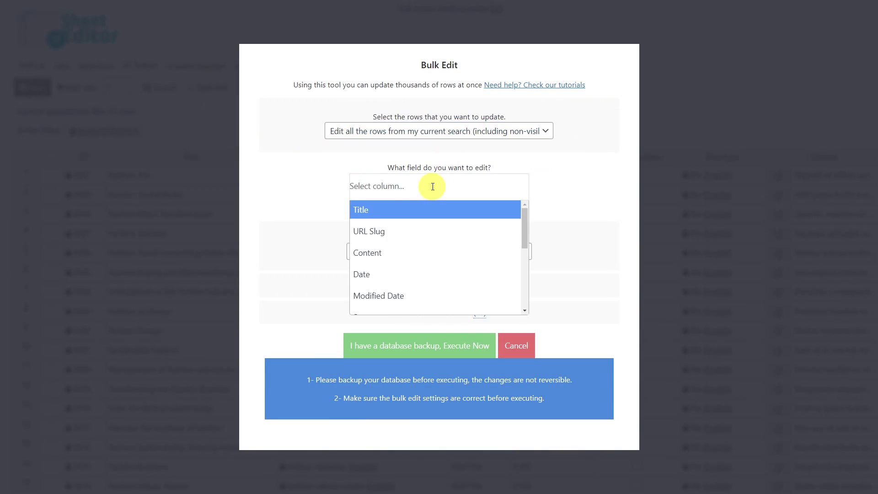
type("check")
left_click(434, 209)
left_click(422, 252)
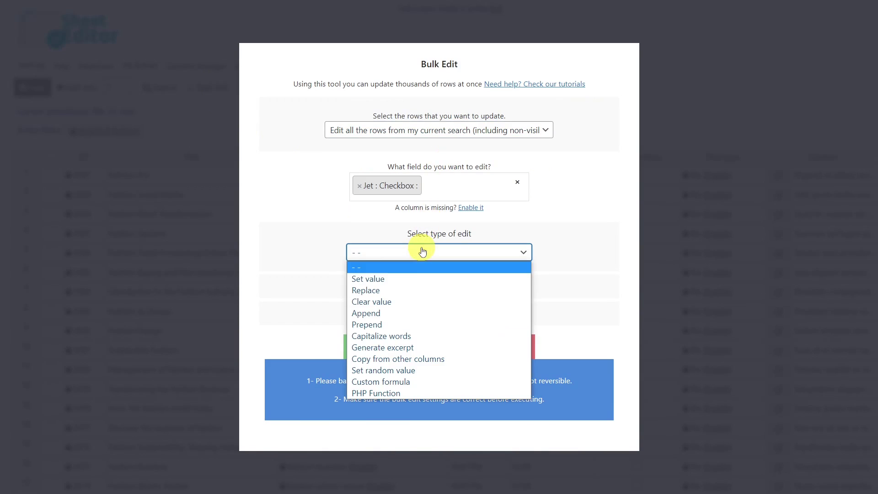
left_click(386, 280)
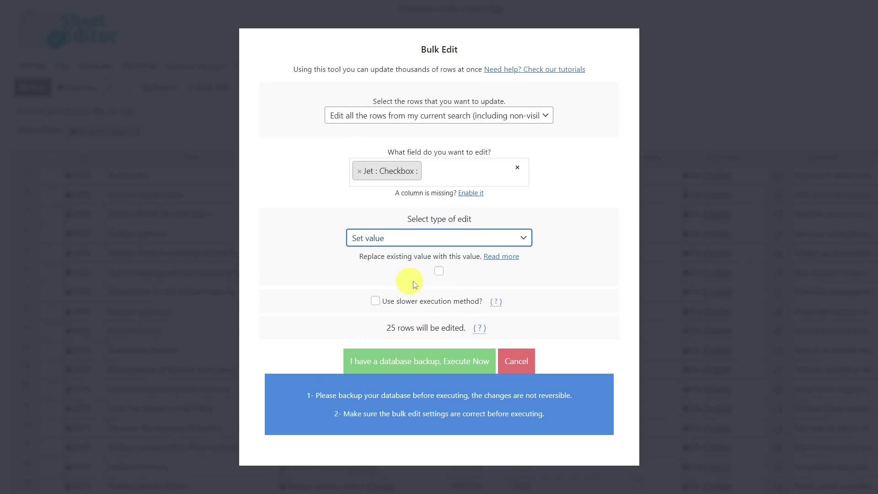
left_click(440, 272)
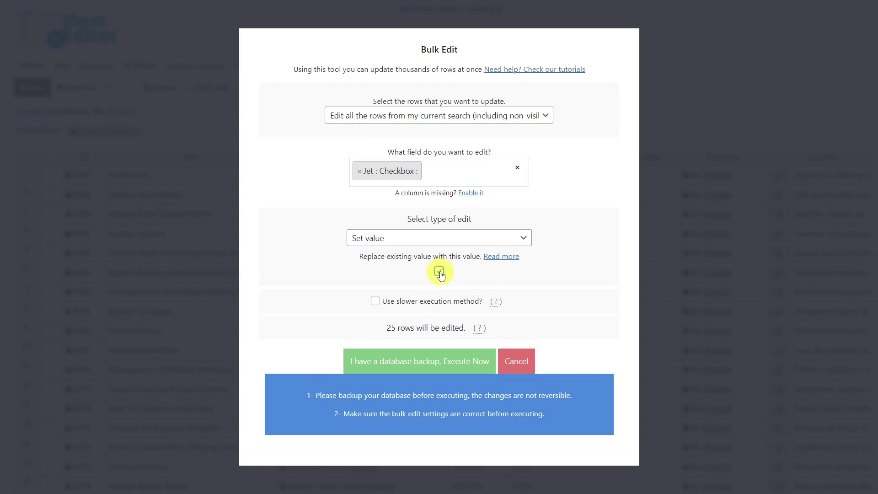
left_click(424, 358)
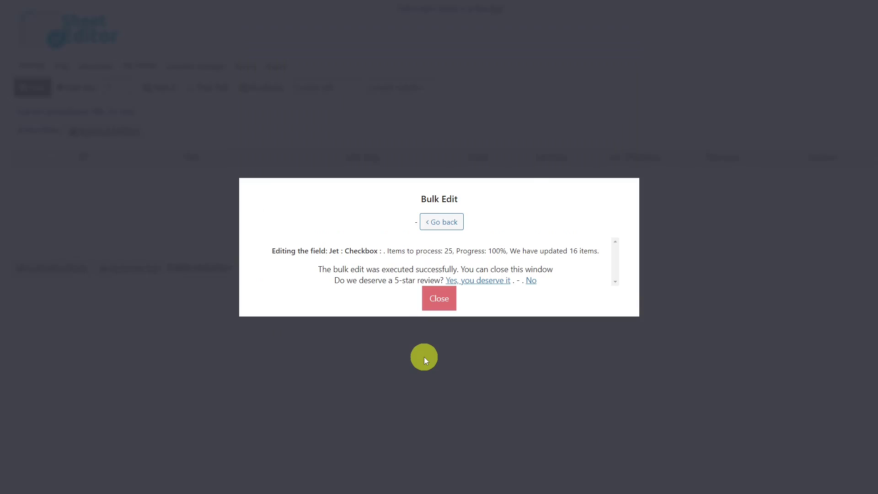
left_click(439, 300)
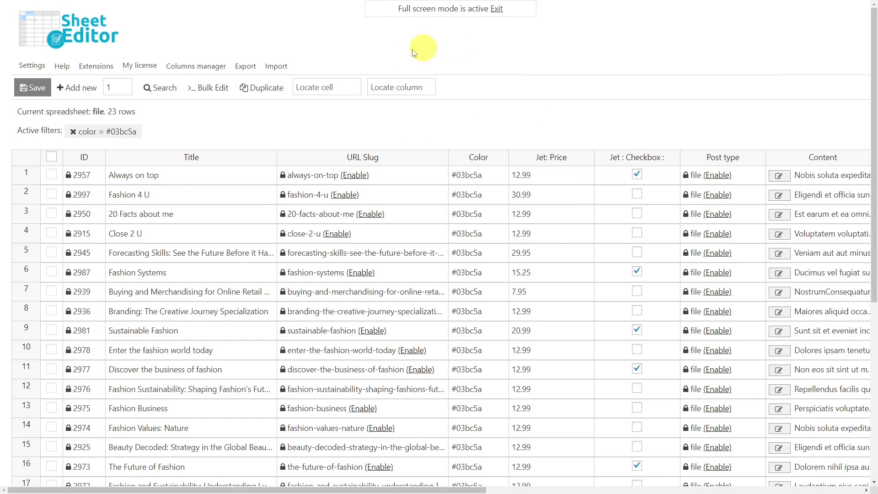
Bulk-edit all current search rows to set Color to #24779e
left_click(205, 86)
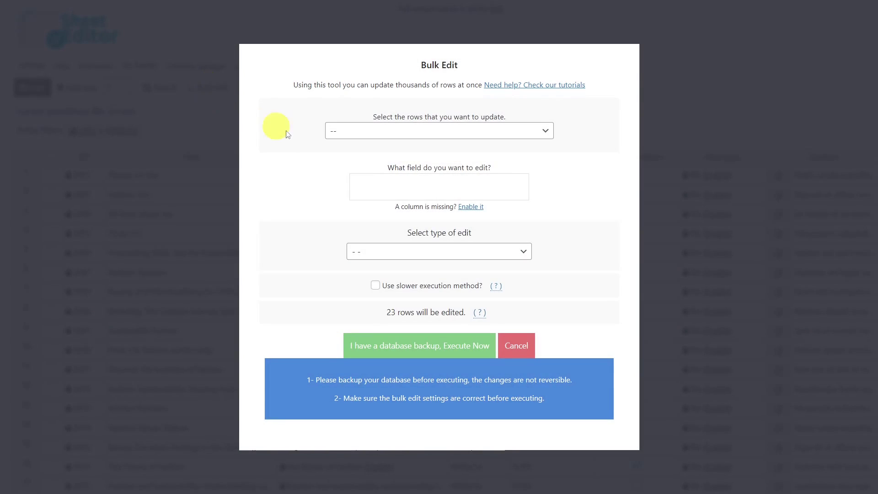
left_click(525, 133)
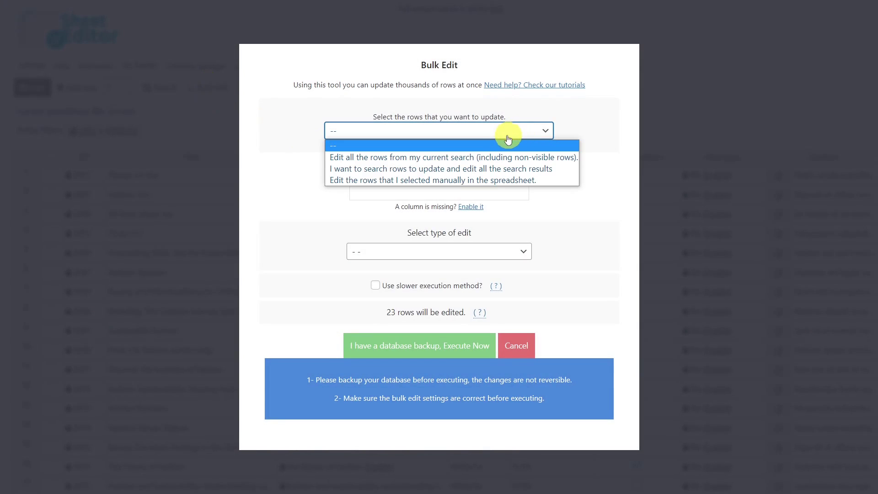
left_click(435, 158)
left_click(435, 183)
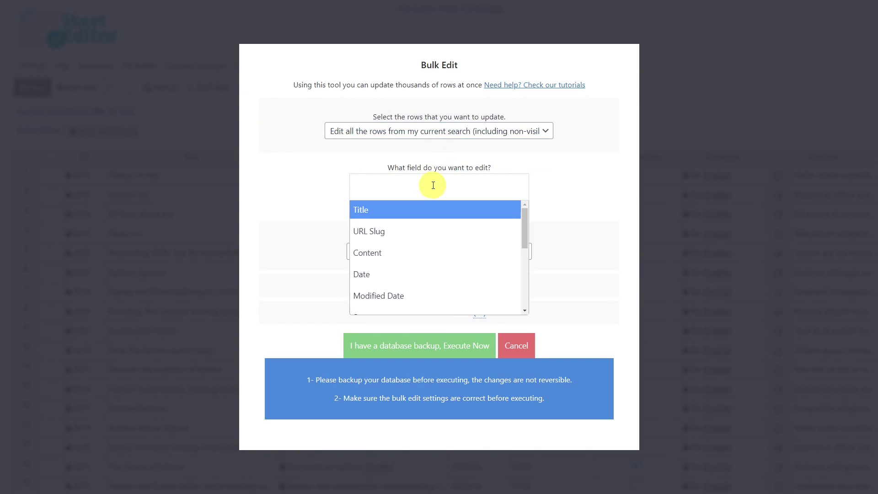
type("col")
left_click(419, 208)
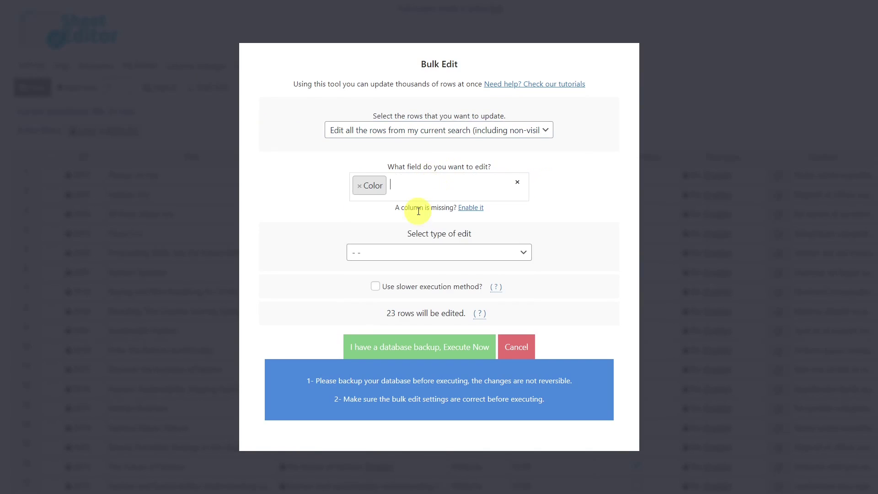
left_click(409, 252)
left_click(399, 275)
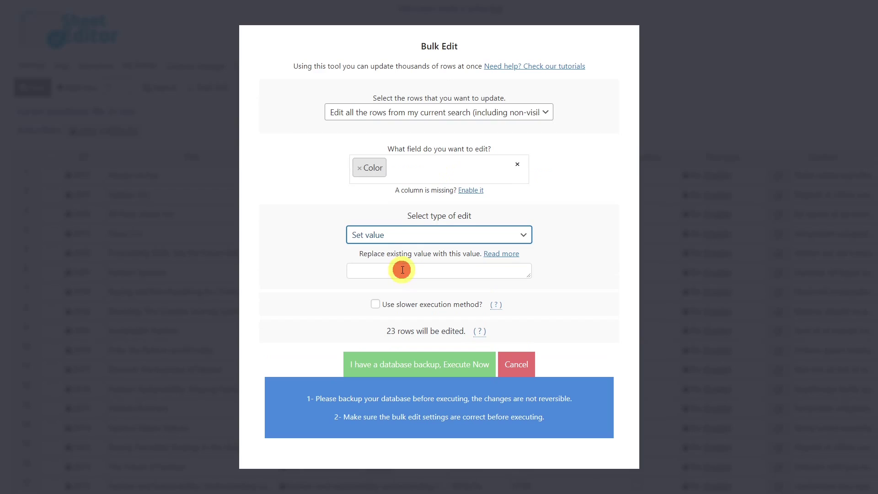
left_click(402, 271)
type("#24779e")
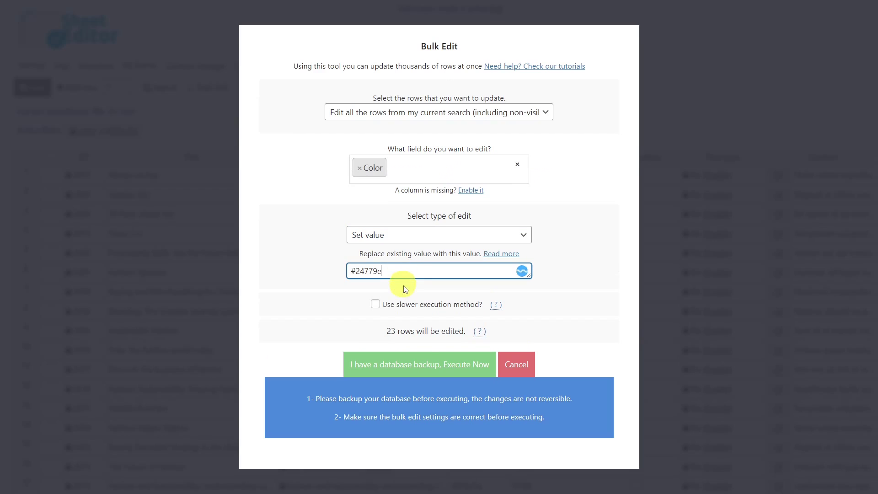
left_click(425, 365)
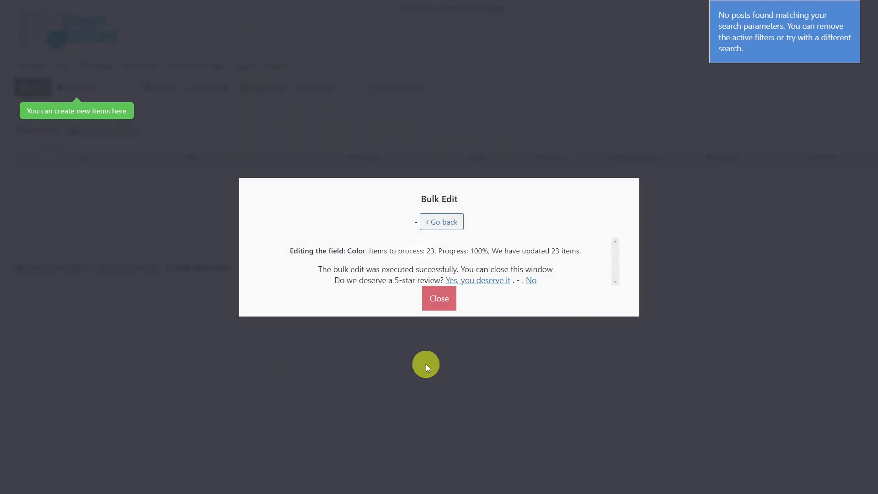
Change the advanced search's Color value from #03bc5a to #24779e and rerun it
left_click(444, 296)
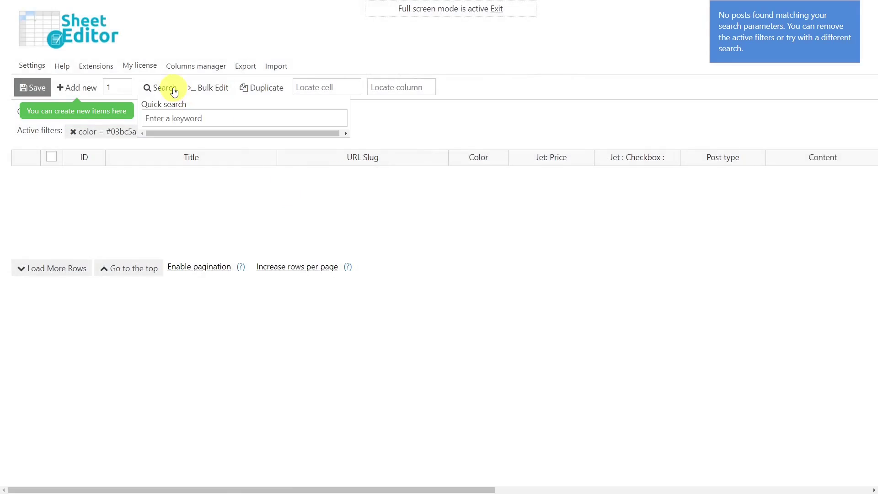
left_click(169, 89)
left_click_drag(478, 182, 367, 226)
type("#24779e")
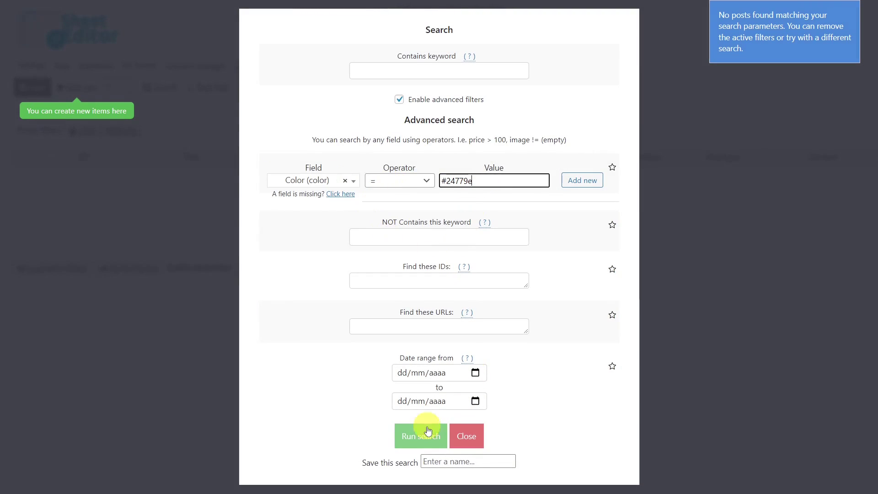
left_click(424, 433)
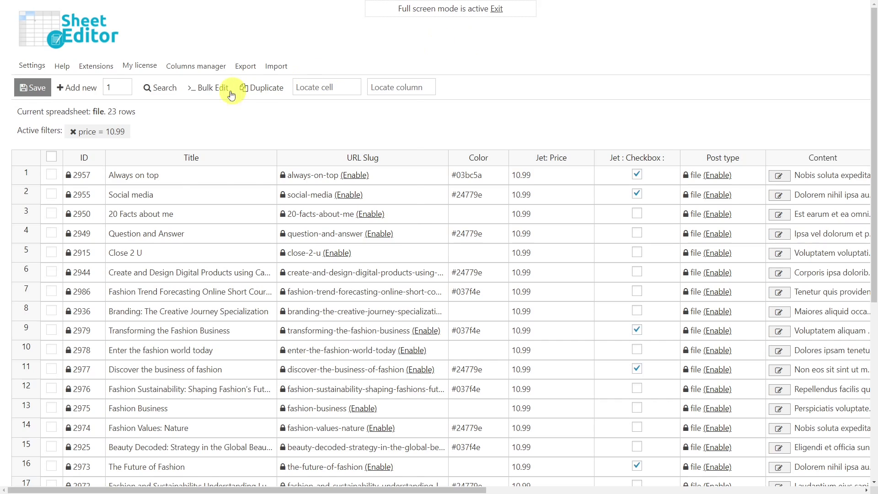
Start a bulk edit of the Jet: Price field for all rows in the current search
left_click(217, 89)
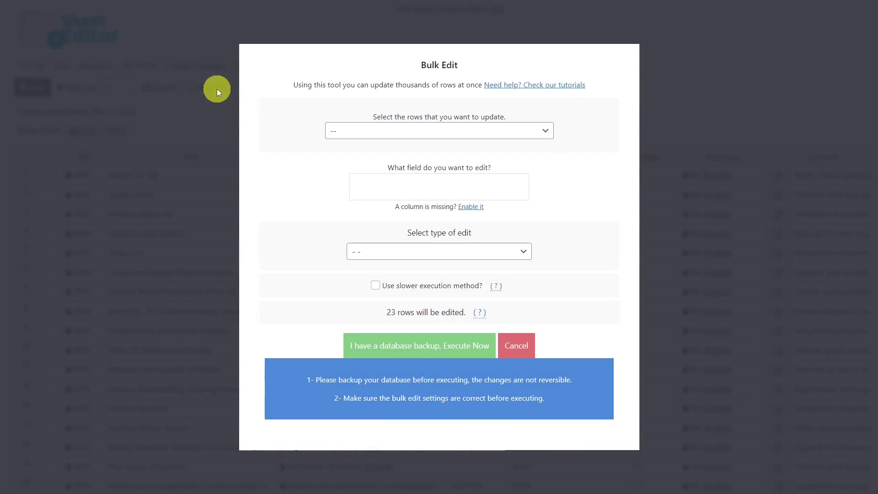
left_click(515, 131)
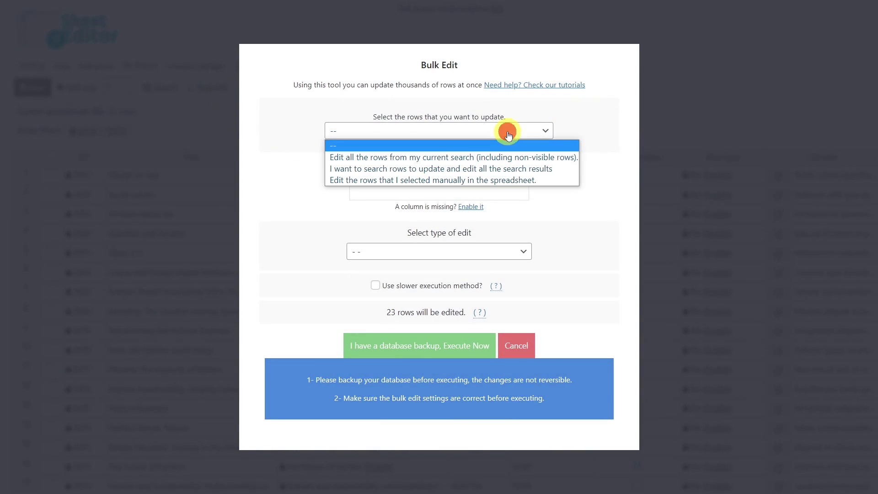
left_click(402, 158)
left_click(418, 185)
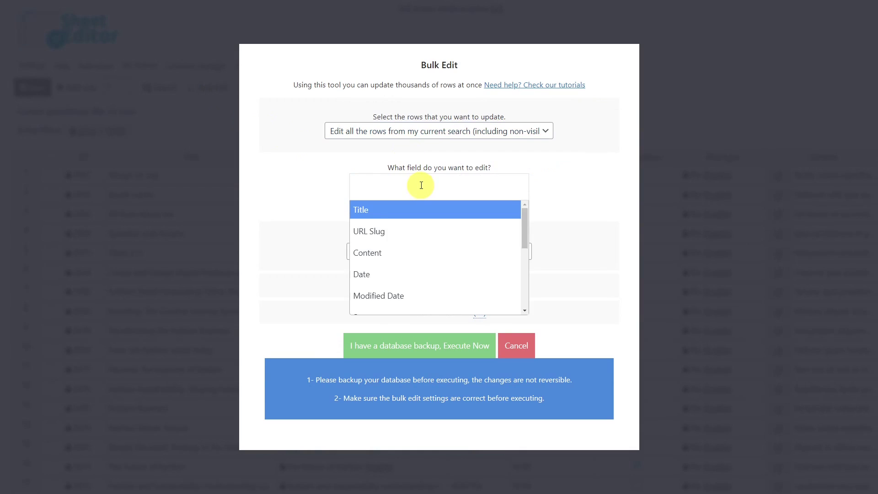
type("p")
left_click(392, 252)
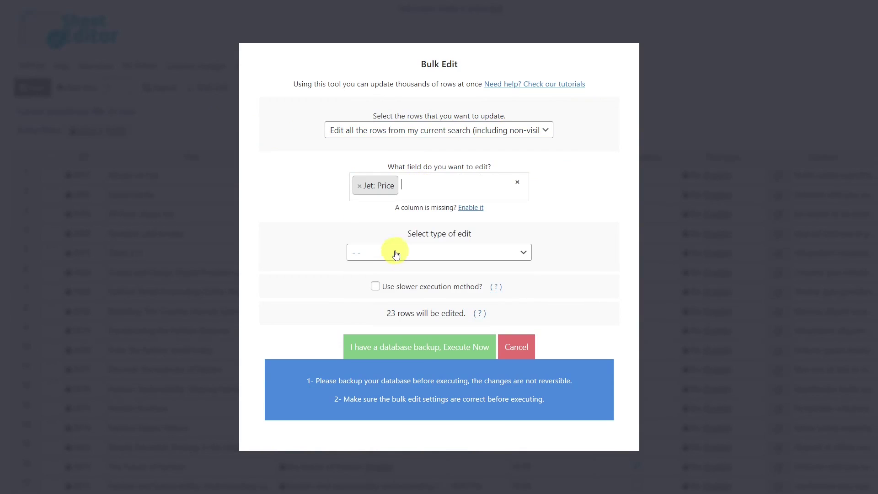
Set Jet: Price to a fixed 12.99 on all 23 rows, then edit the search's price value
left_click(424, 254)
left_click(413, 278)
left_click(420, 274)
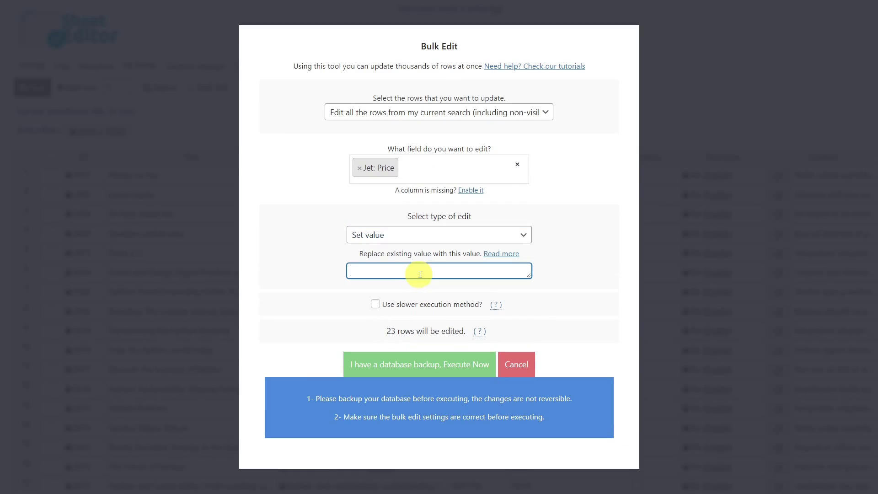
type("12.99")
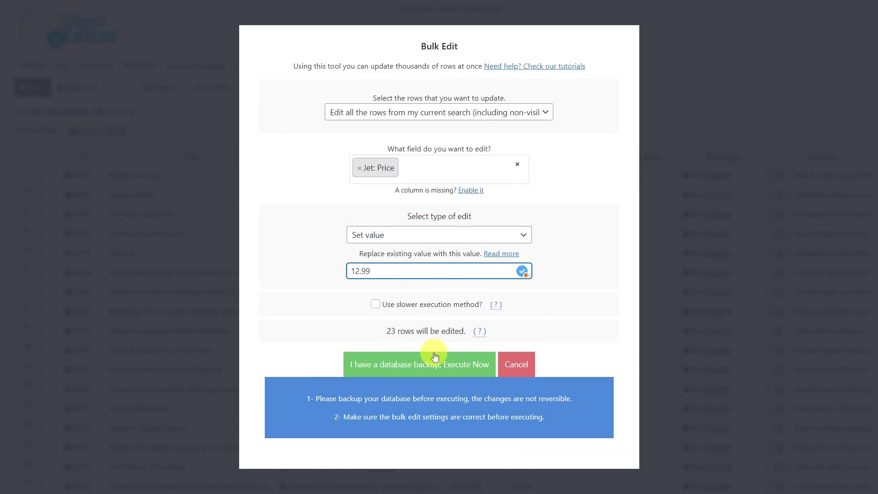
left_click(435, 355)
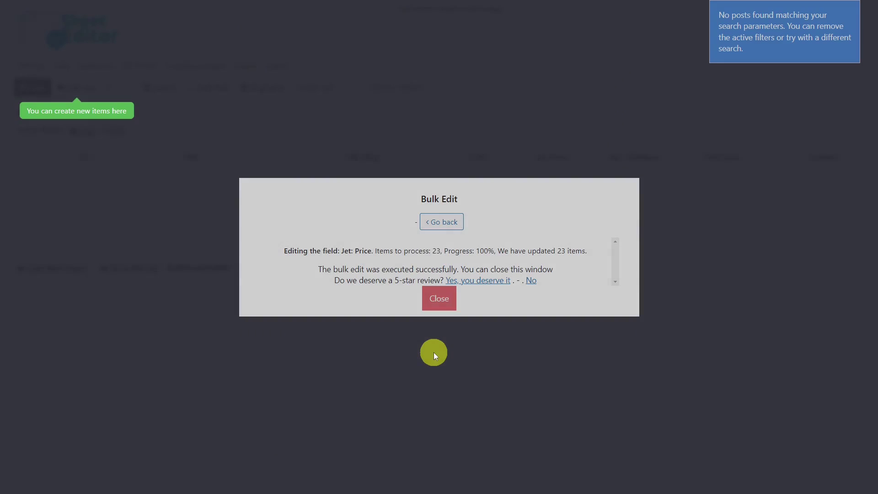
left_click(439, 298)
left_click(160, 87)
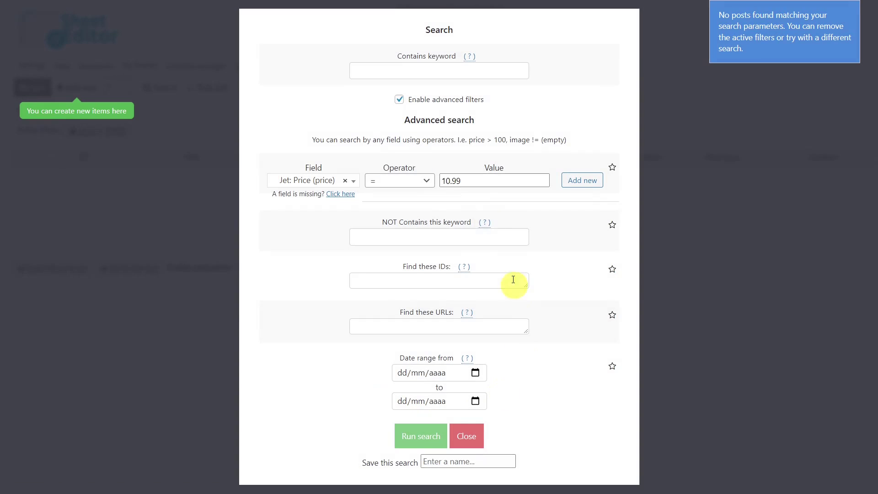
left_click(447, 180)
Change the search price from 10.99 to 12.99 and run the search
key("BackSpace")
type("2")
left_click(422, 436)
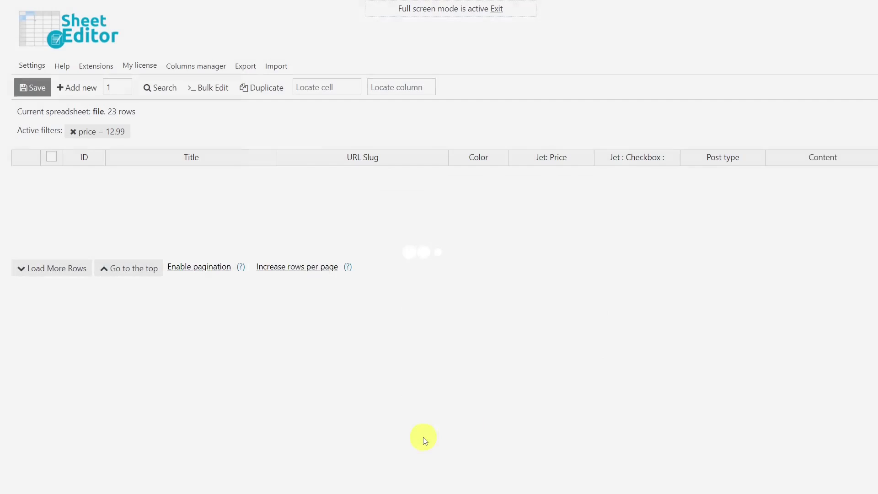